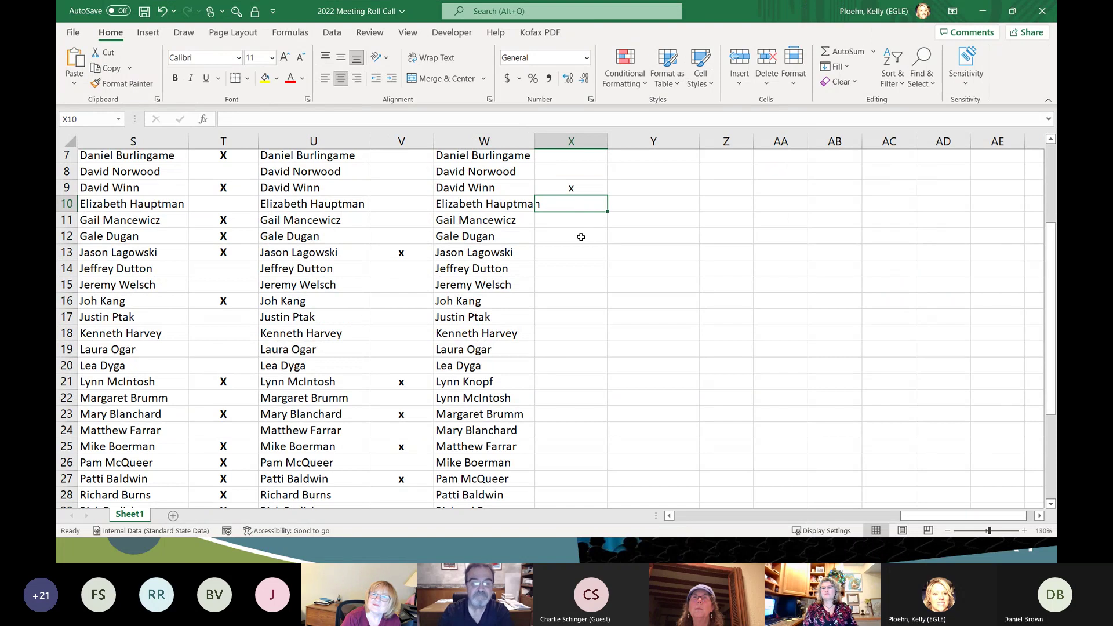
Mark attendance for the members in rows 10 and 16 by entering x in cells X10 and X16.
{"action": "type", "text": "x"}
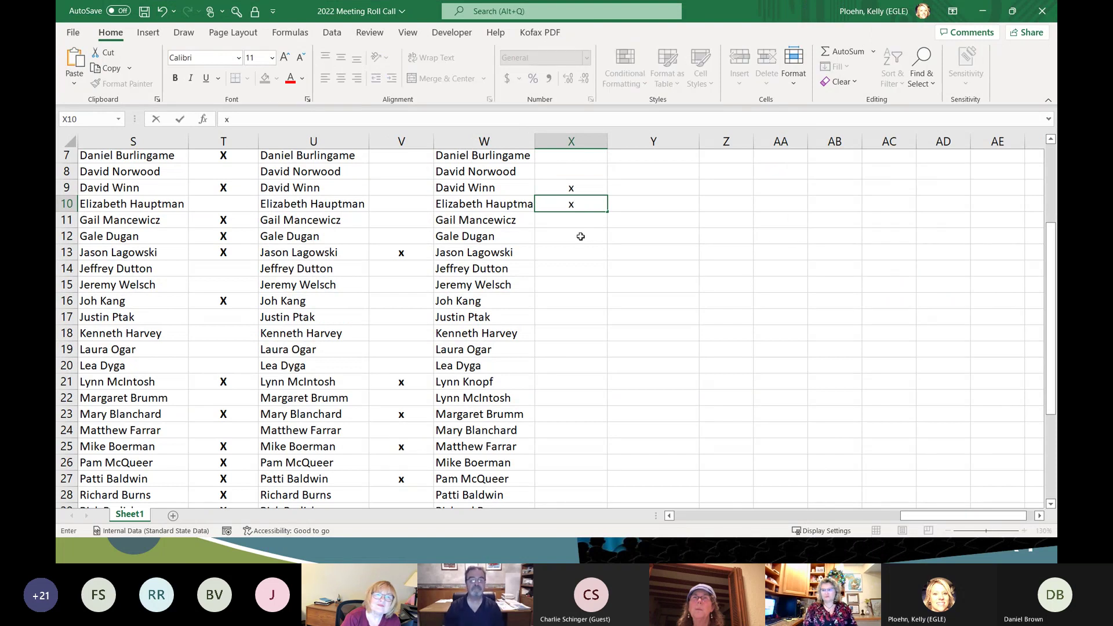
{"action": "left_click", "coordinate": [570, 222]}
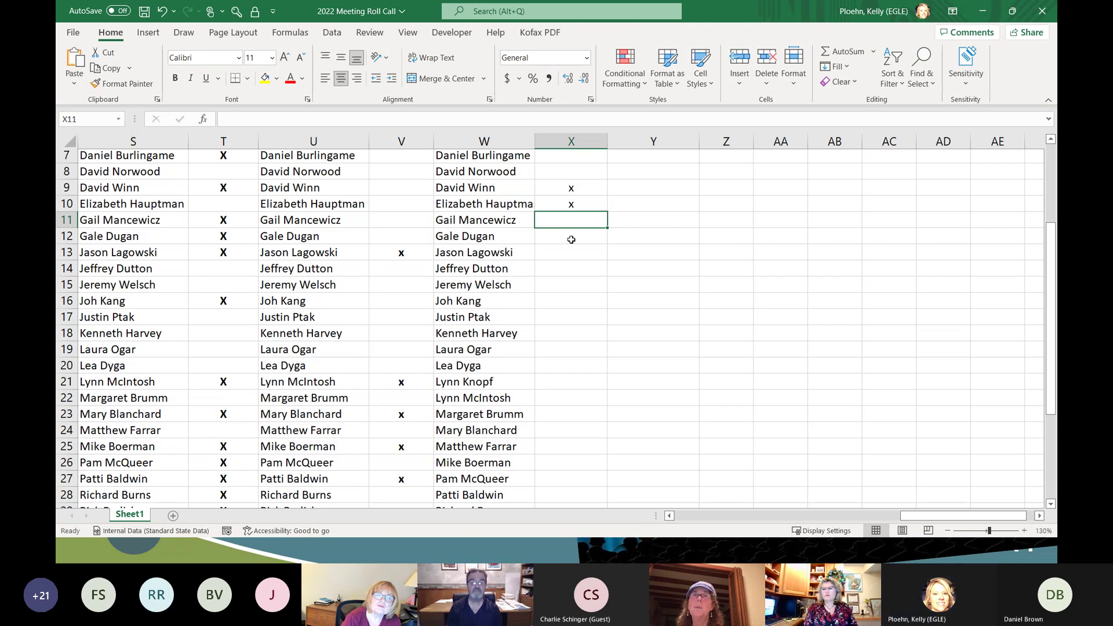
{"action": "left_click", "coordinate": [553, 273]}
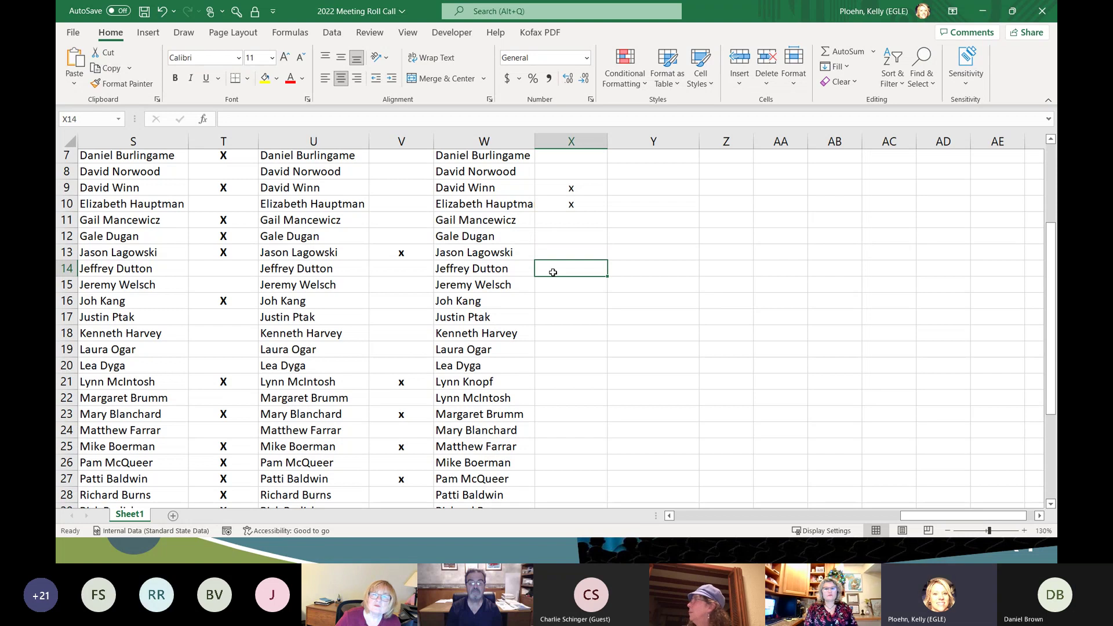
{"action": "left_click", "coordinate": [573, 302]}
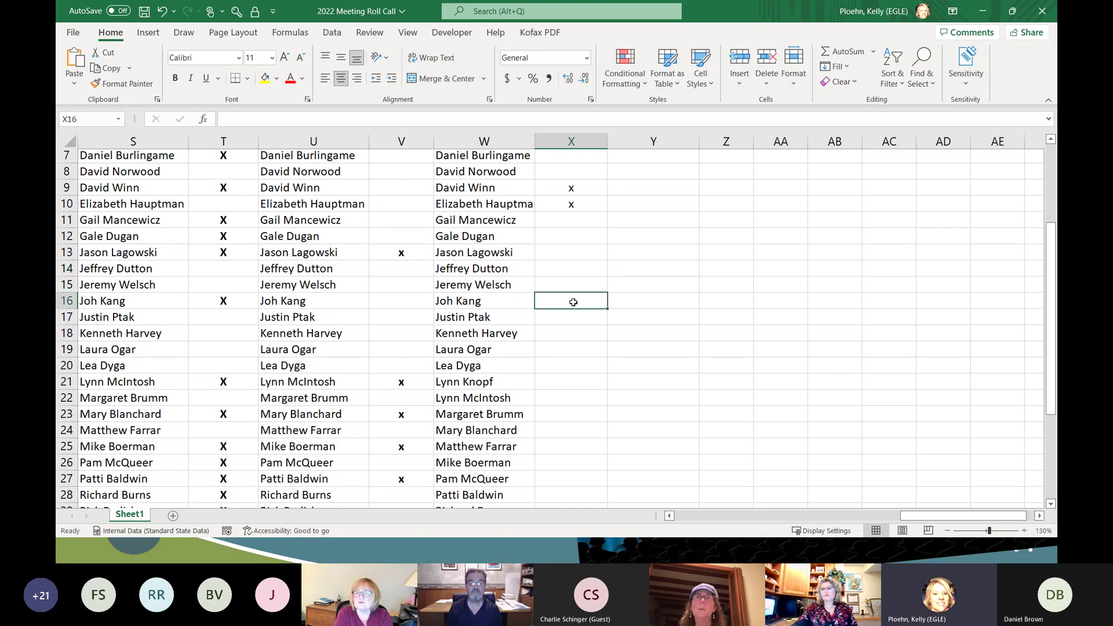
{"action": "type", "text": "x"}
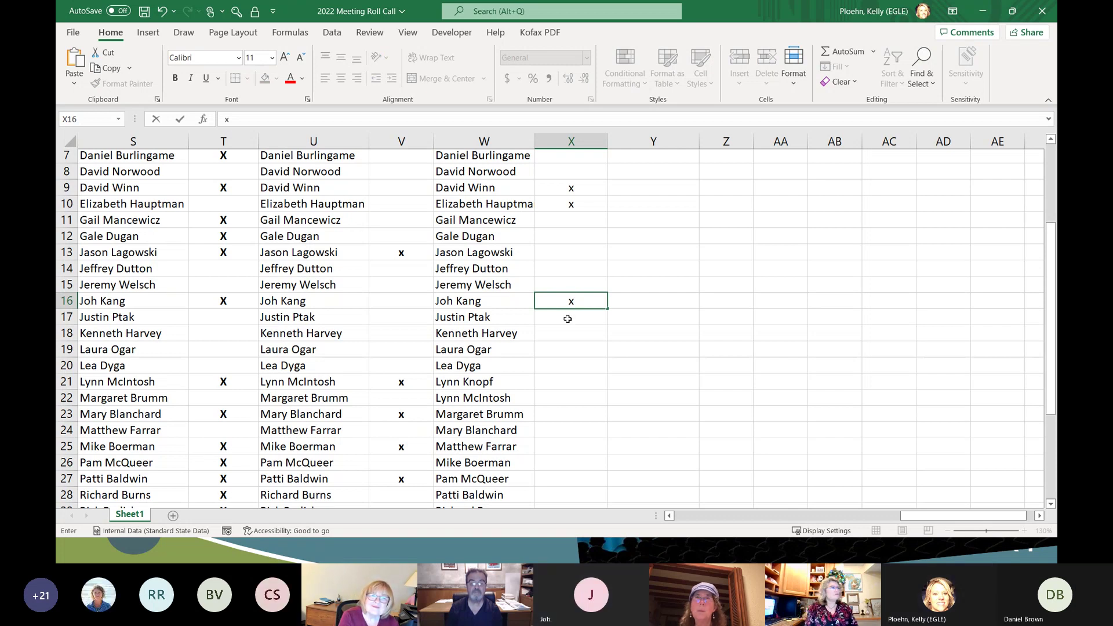
Record the member in row 21 as present with an x in cell X21.
{"action": "left_click", "coordinate": [573, 351]}
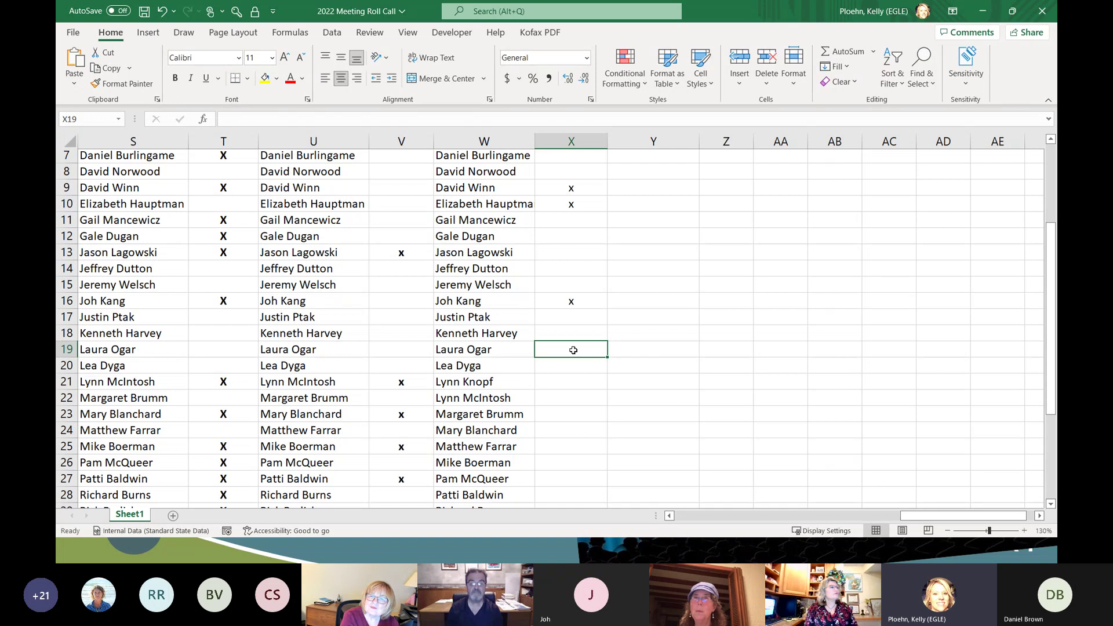
{"action": "key", "text": "Down"}
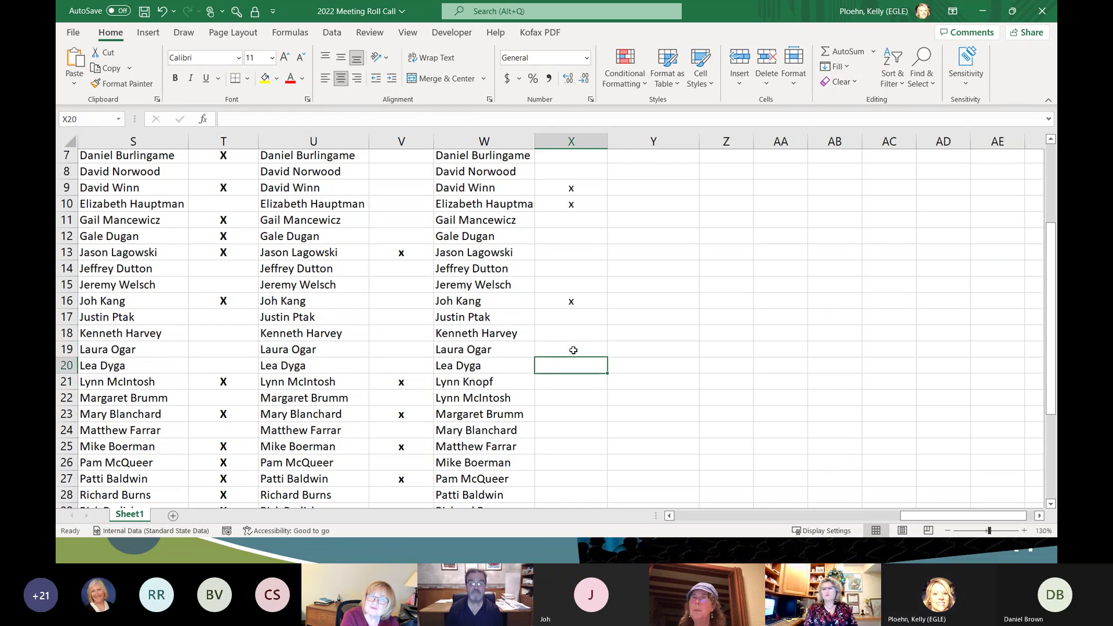
{"action": "key", "text": "Down"}
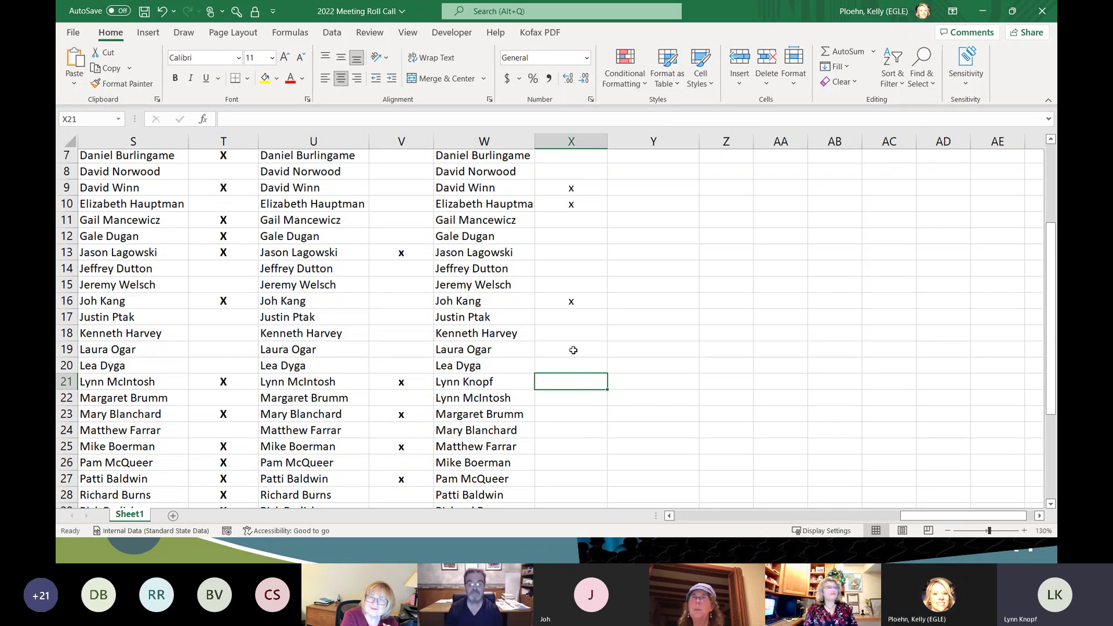
{"action": "type", "text": "X"}
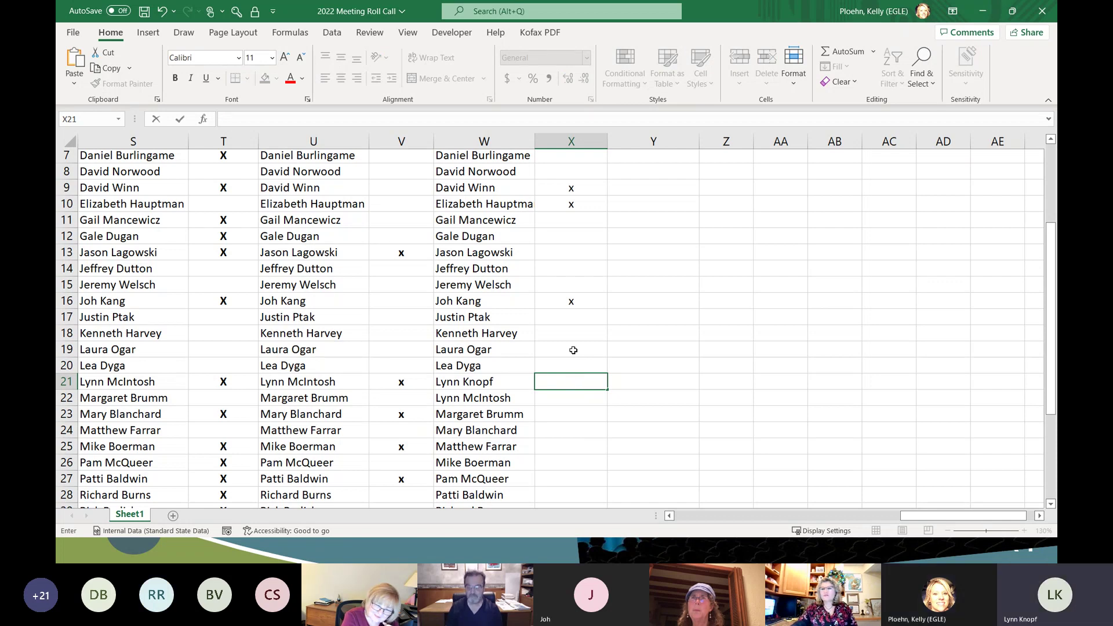
{"action": "type", "text": "x"}
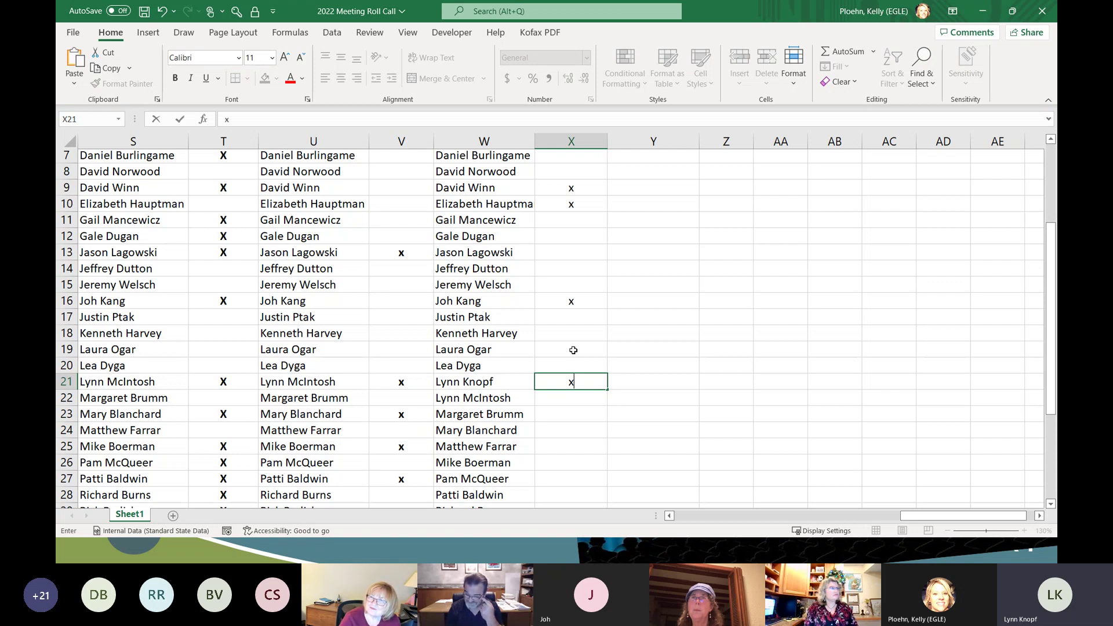
Enter x in cells X22 and X24 to mark those two members present, leaving X23 blank.
{"action": "left_click", "coordinate": [583, 403]}
{"action": "scroll", "coordinate": [834, 316], "scroll_direction": "down", "scroll_amount": 2}
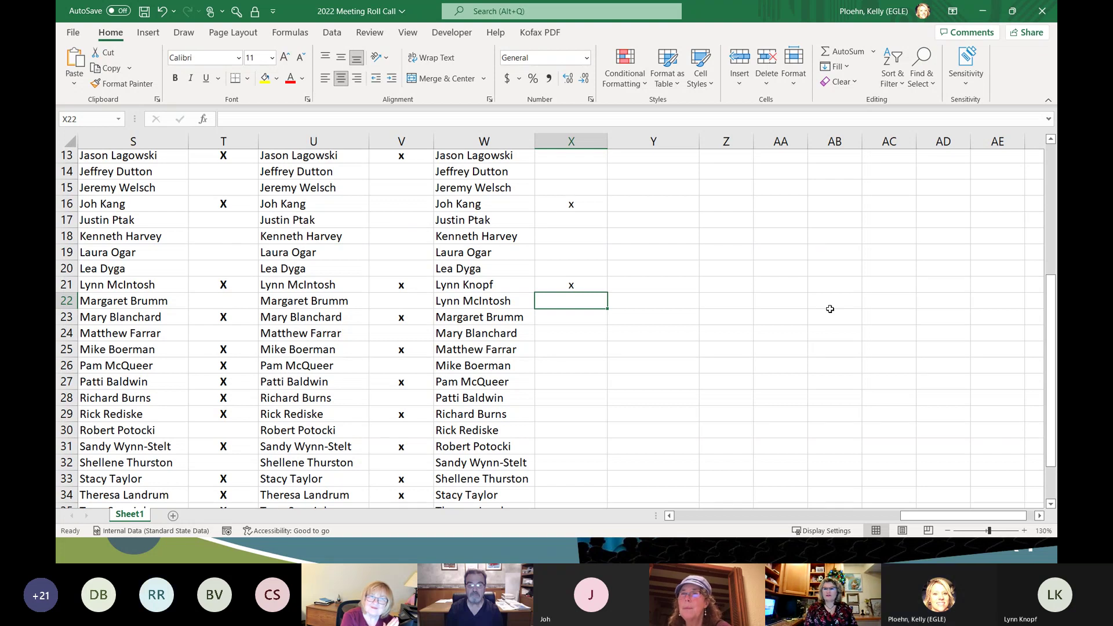
{"action": "type", "text": "x"}
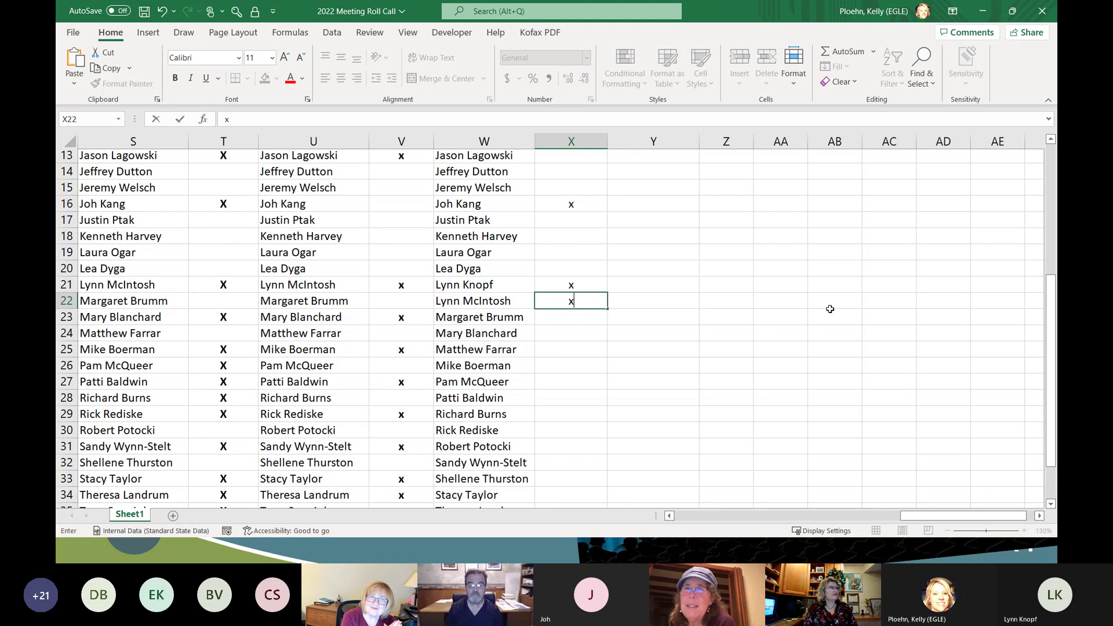
{"action": "key", "text": "Return"}
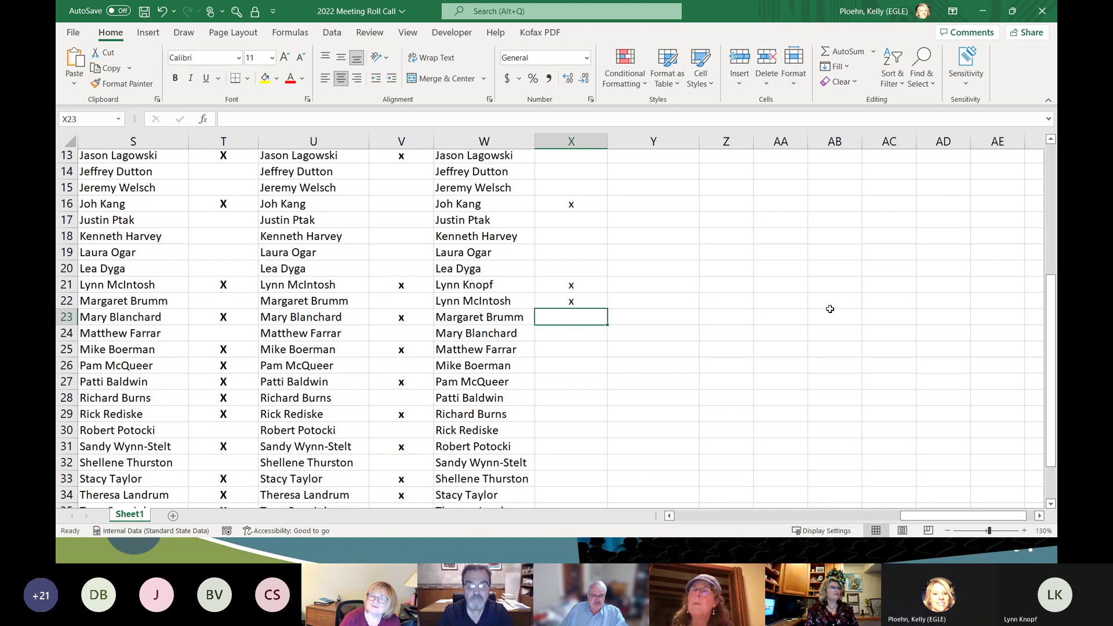
{"action": "key", "text": "Down"}
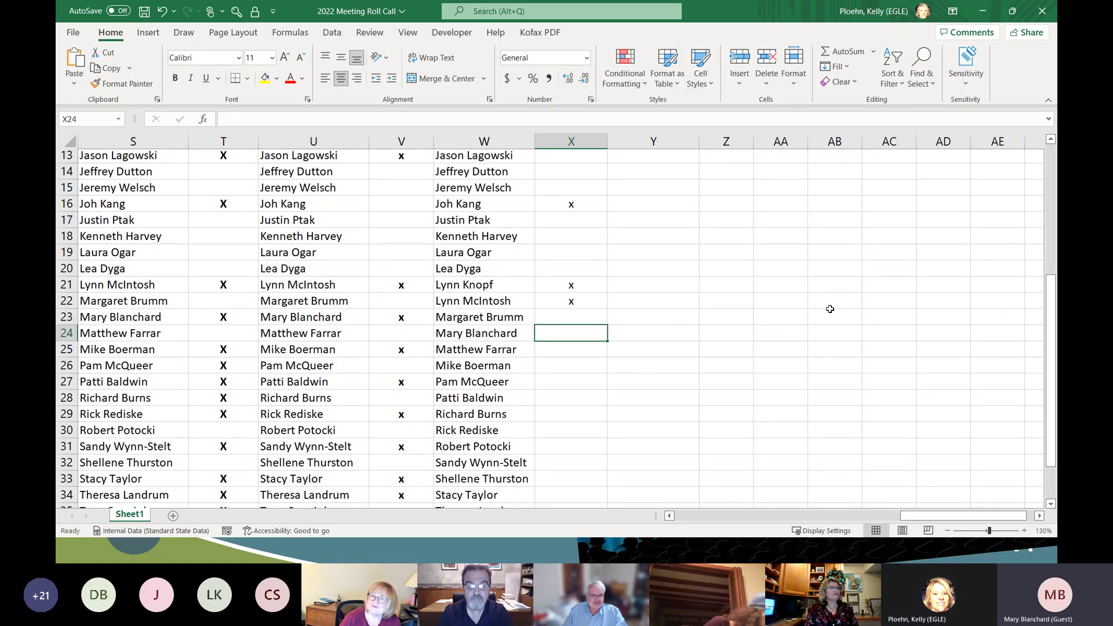
{"action": "type", "text": "x"}
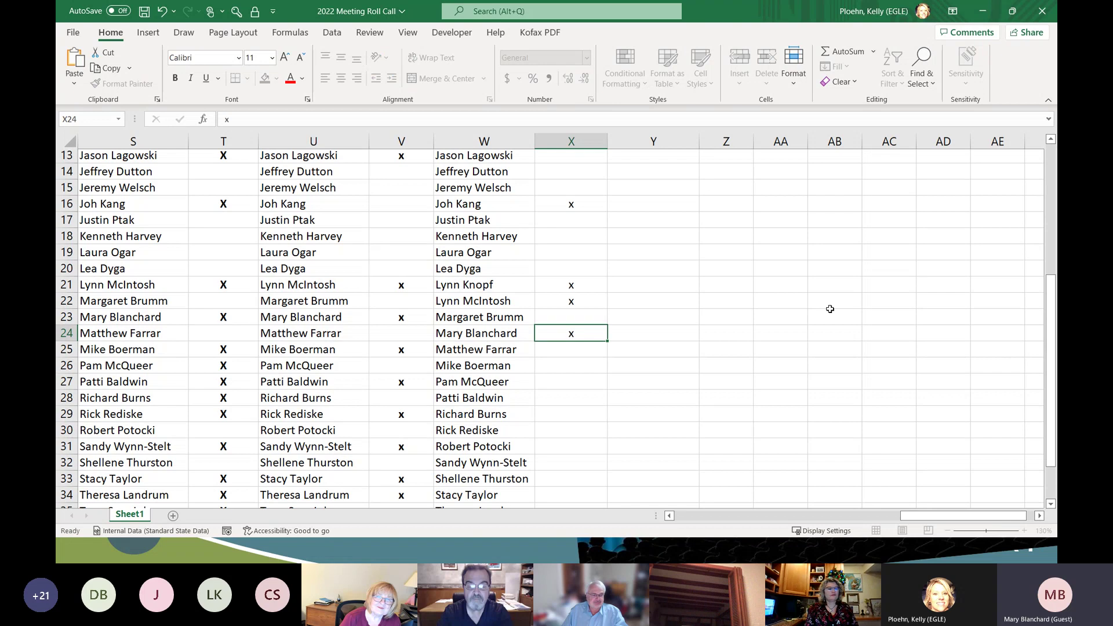
{"action": "key", "text": "Return"}
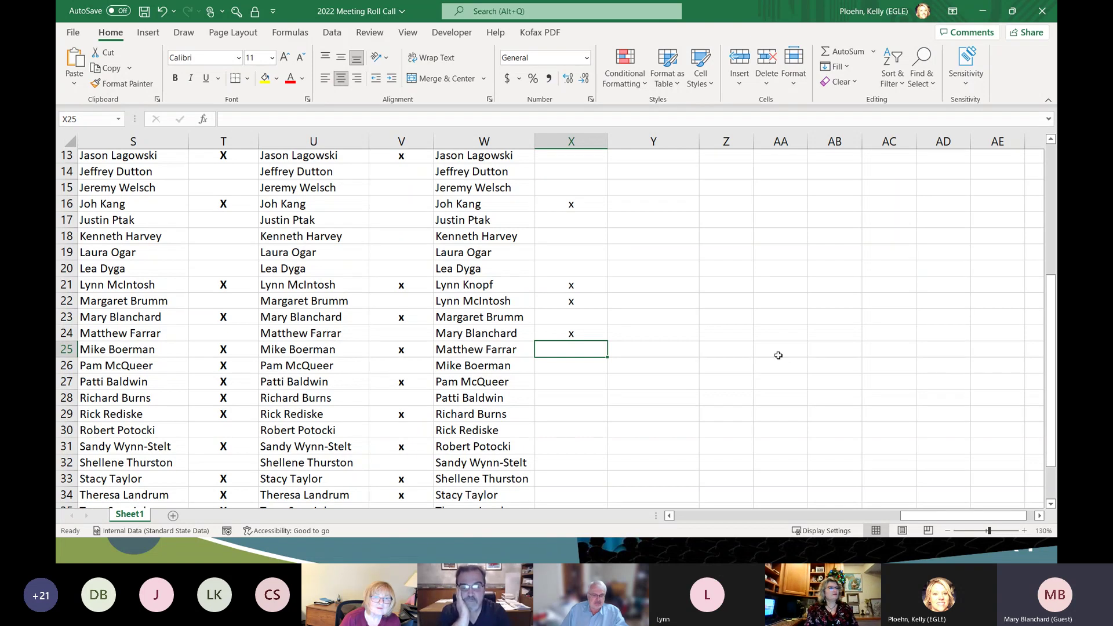
Leave the members in rows 25 to 29 unmarked and enter x in cell X30.
{"action": "left_click", "coordinate": [596, 363]}
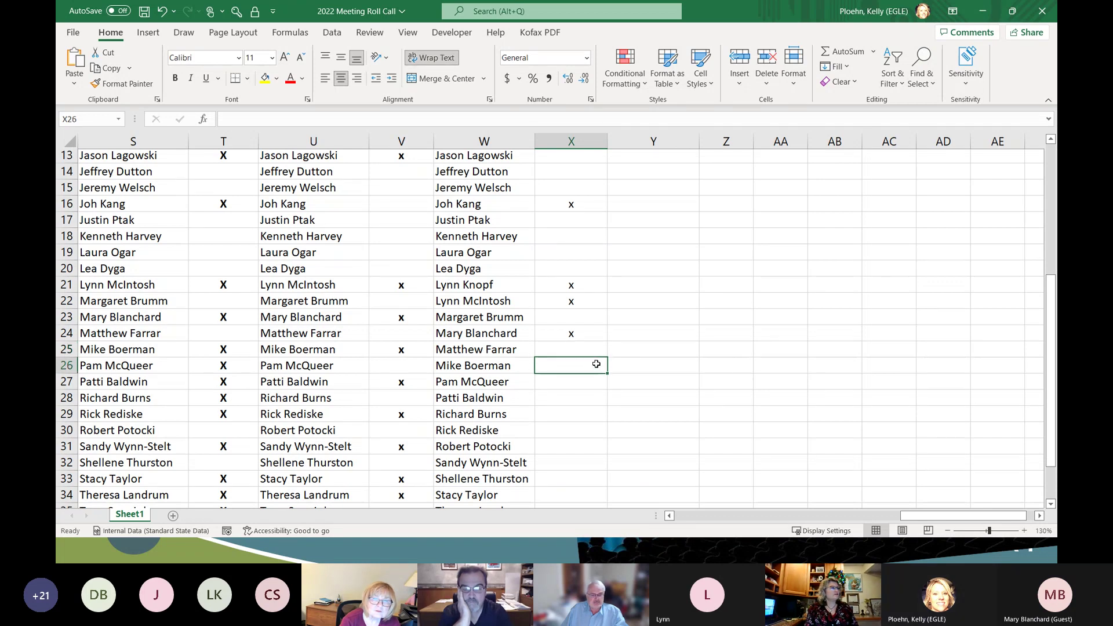
{"action": "key", "text": "Down"}
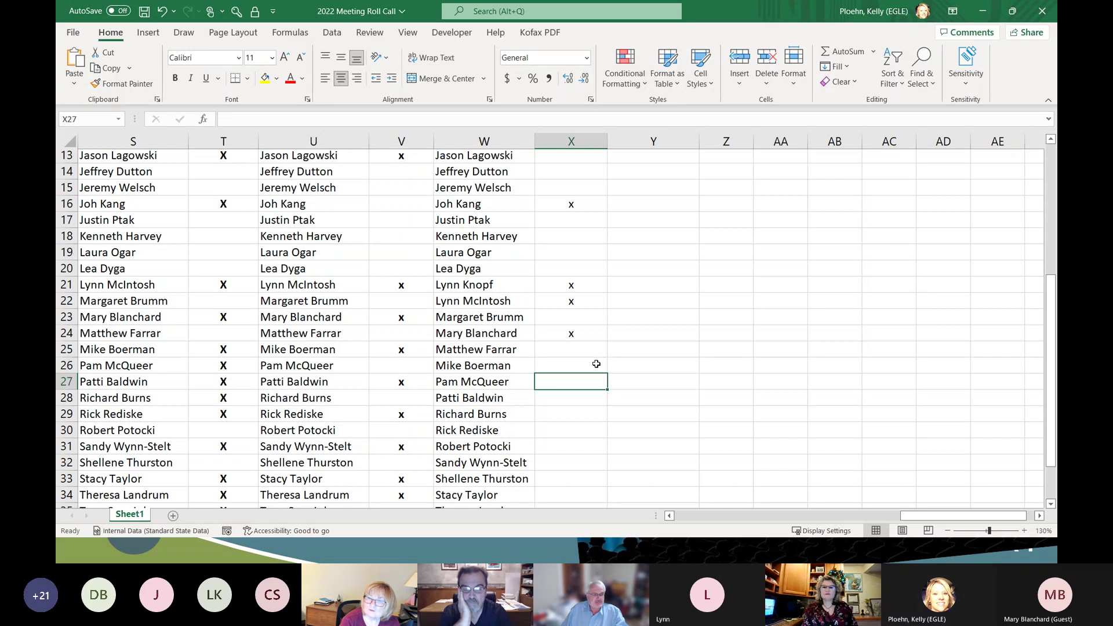
{"action": "key", "text": "Down"}
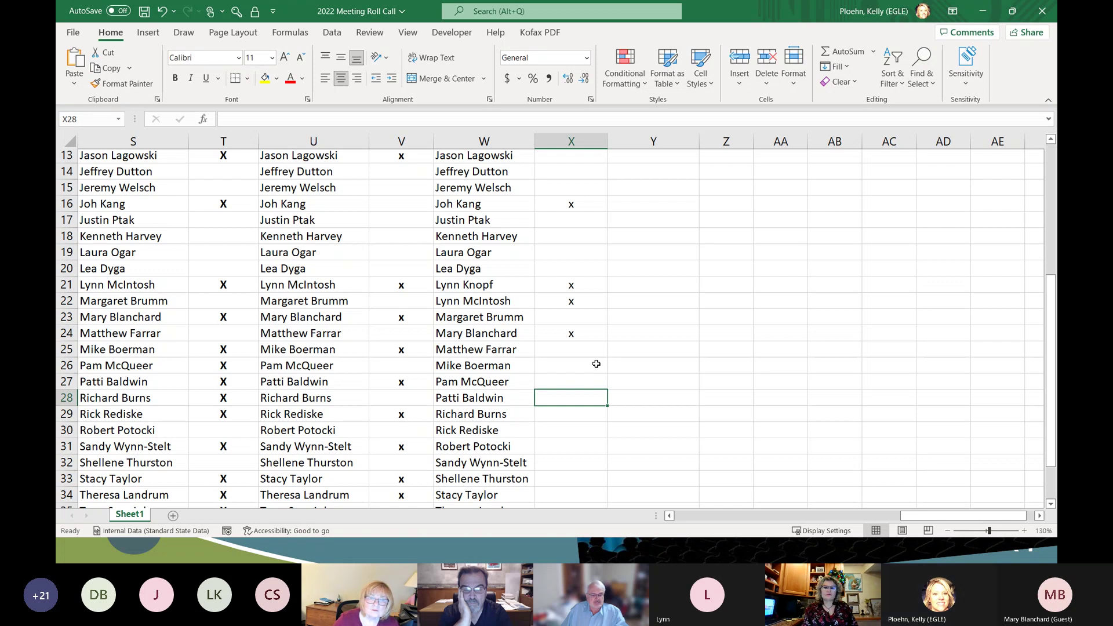
{"action": "key", "text": "Down"}
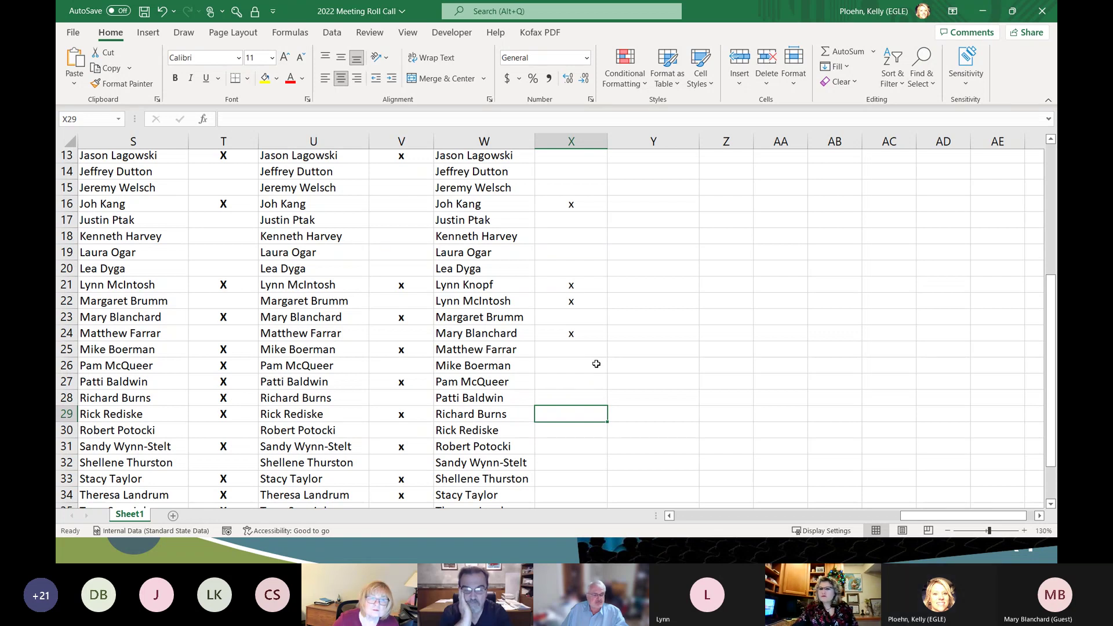
{"action": "key", "text": "Down"}
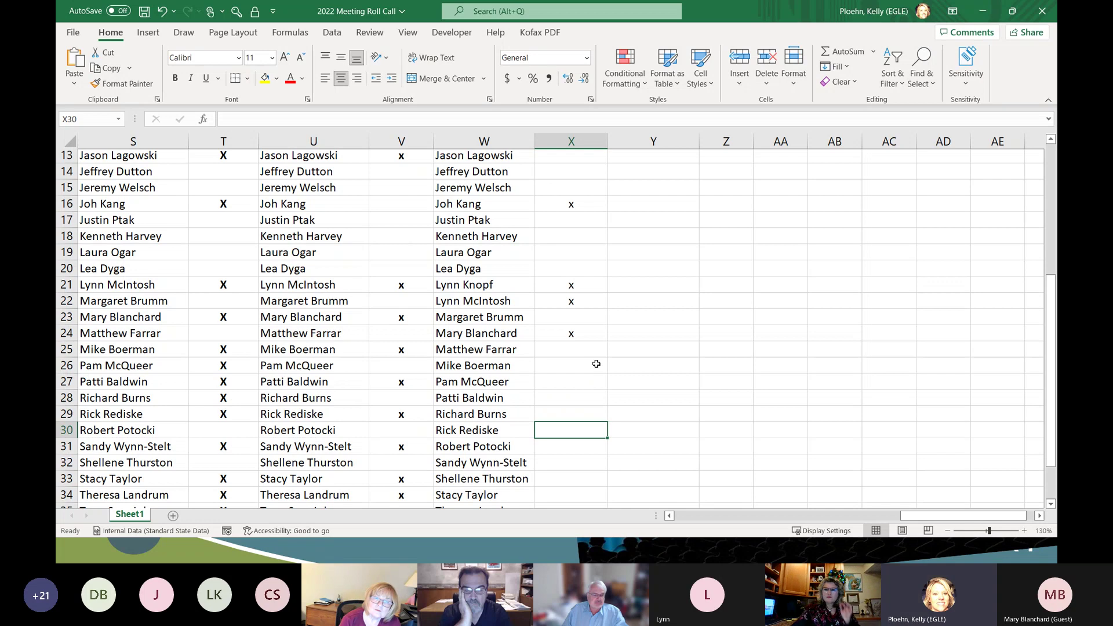
{"action": "type", "text": "x"}
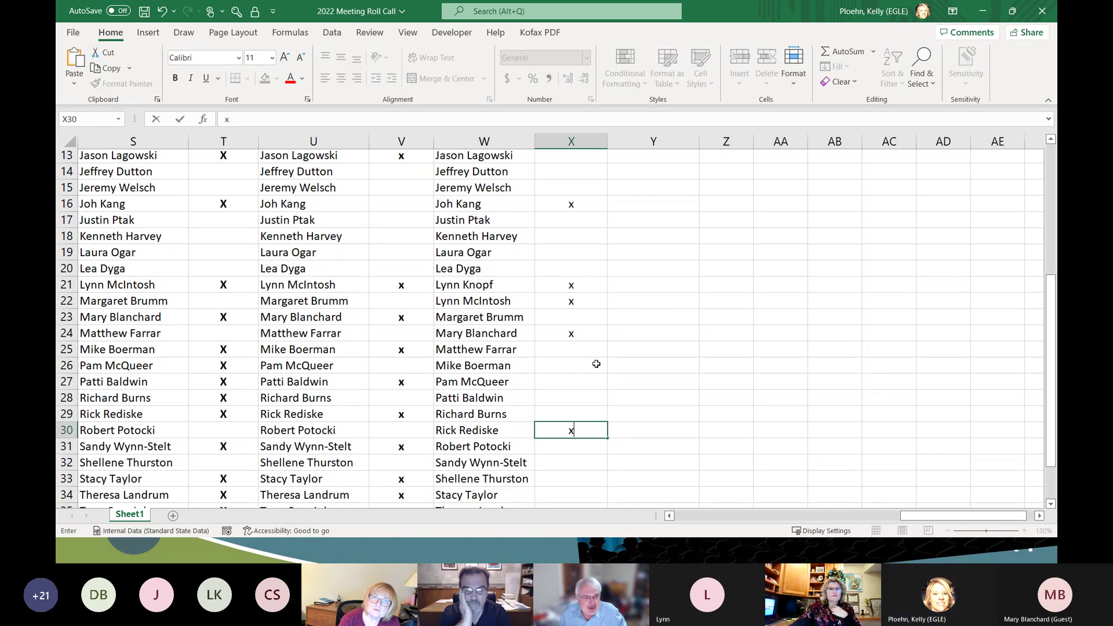
Mark the members in rows 32 and 33 present with x in column X, leaving row 31 blank.
{"action": "scroll", "coordinate": [597, 364], "scroll_direction": "down", "scroll_amount": 2}
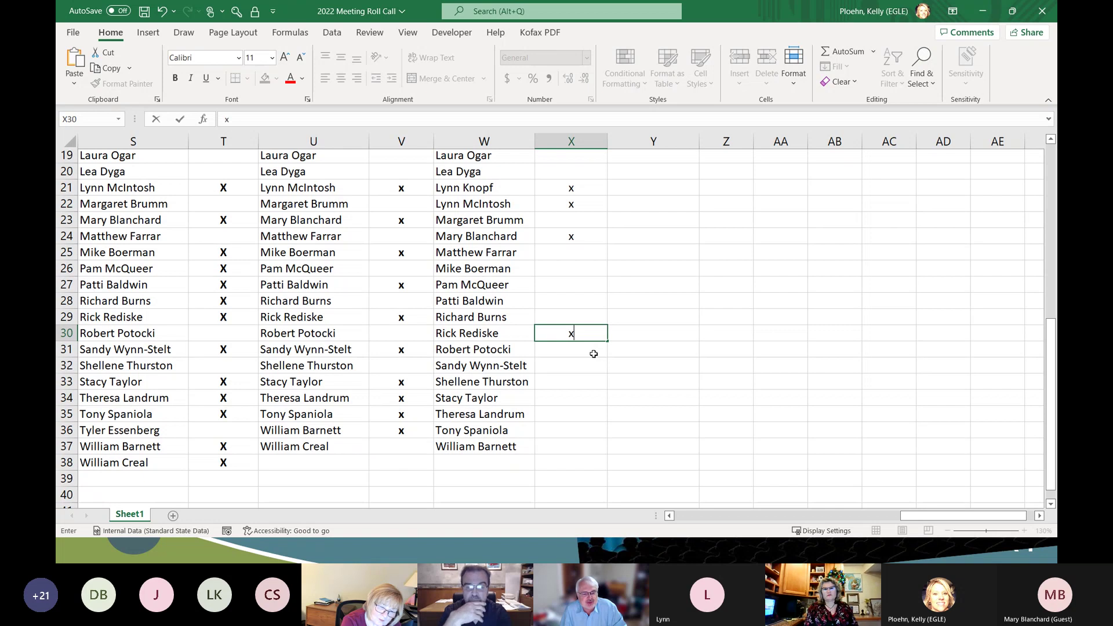
{"action": "left_click", "coordinate": [594, 354]}
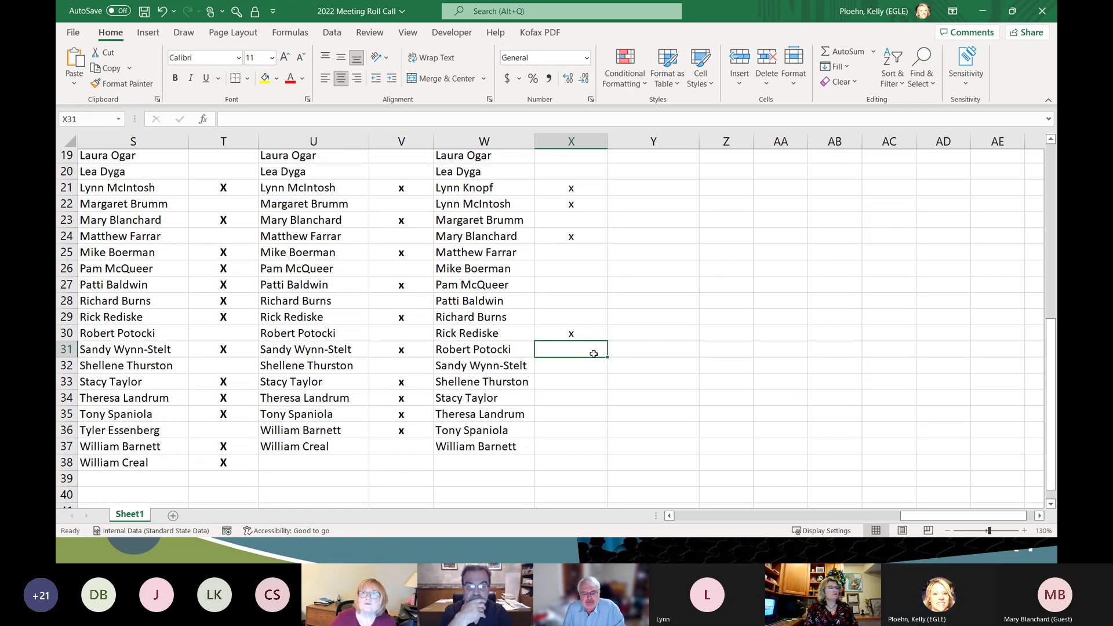
{"action": "left_click", "coordinate": [587, 369]}
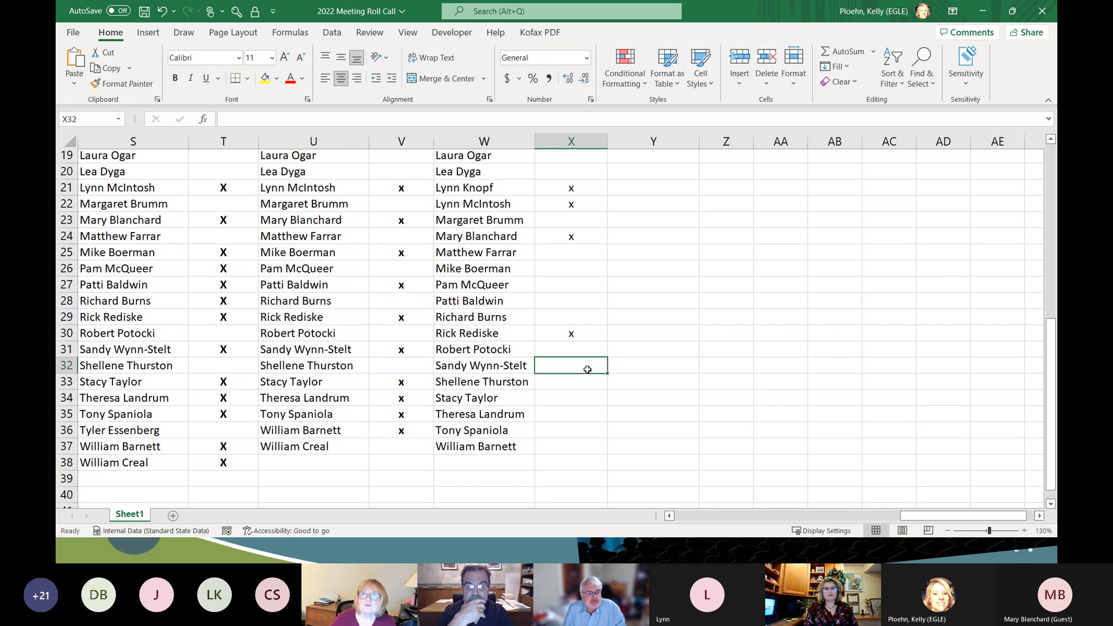
{"action": "type", "text": "x"}
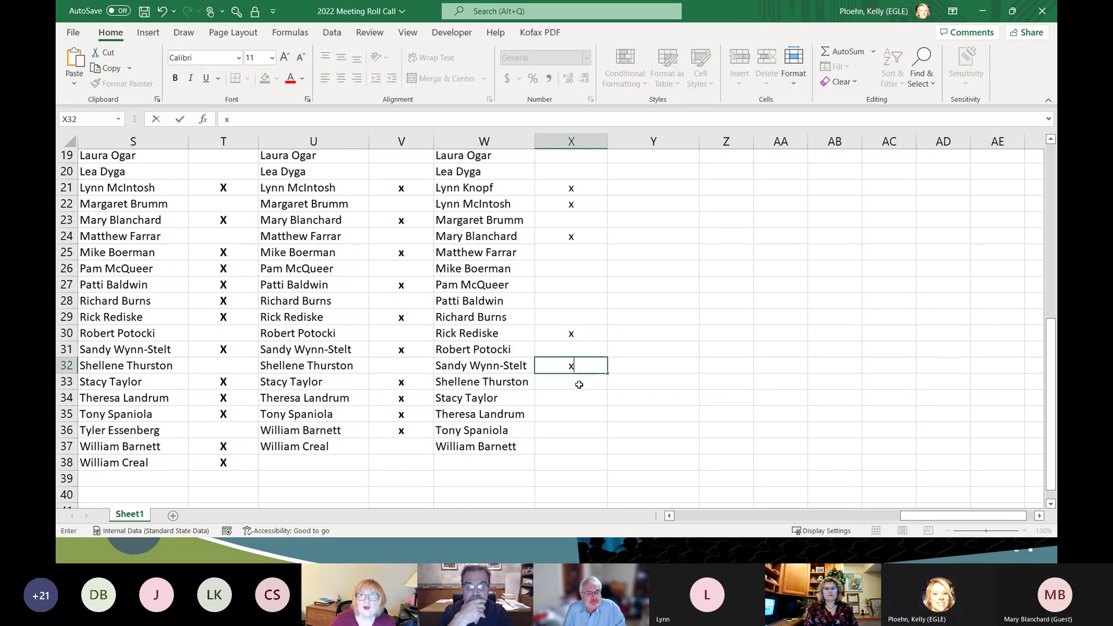
{"action": "left_click", "coordinate": [580, 385]}
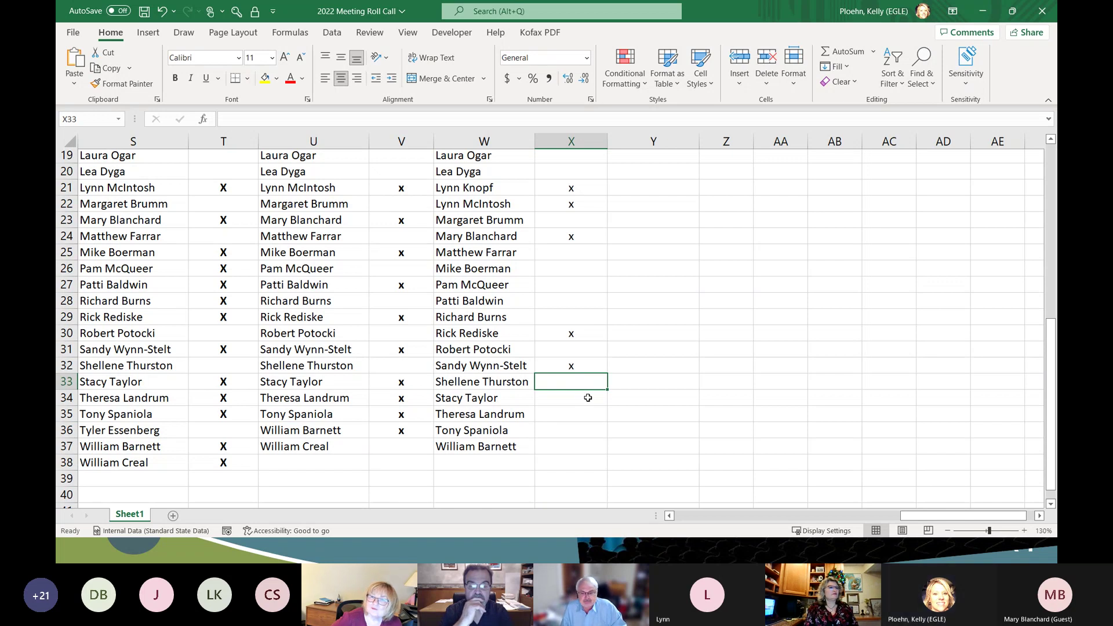
{"action": "type", "text": "x"}
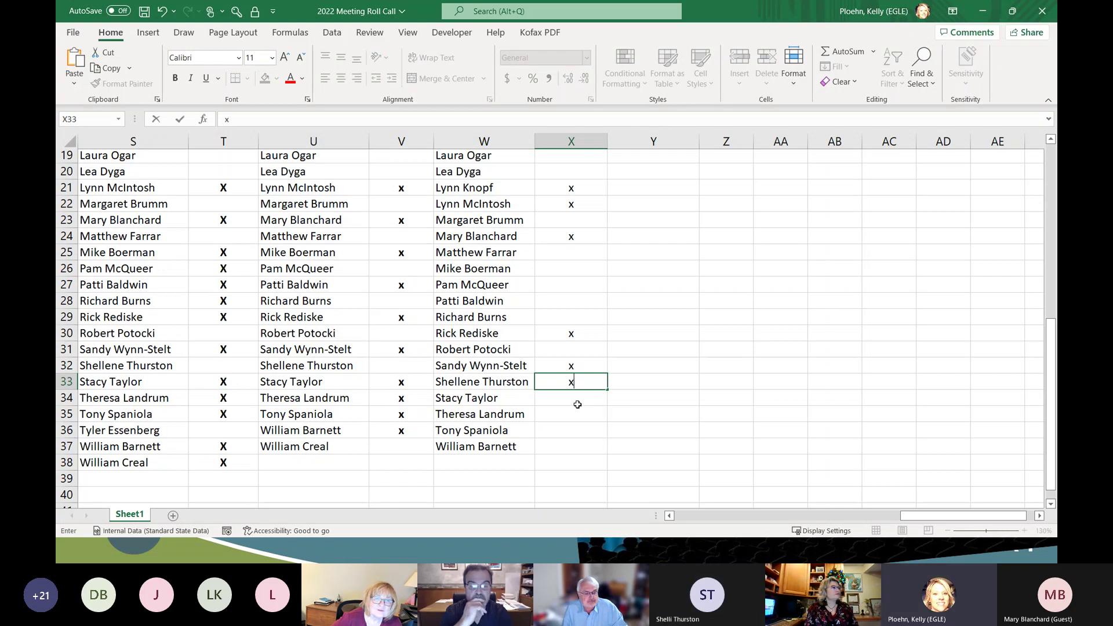
Skip row 34 and enter x in cell X35 to mark that member present.
{"action": "left_click", "coordinate": [577, 404]}
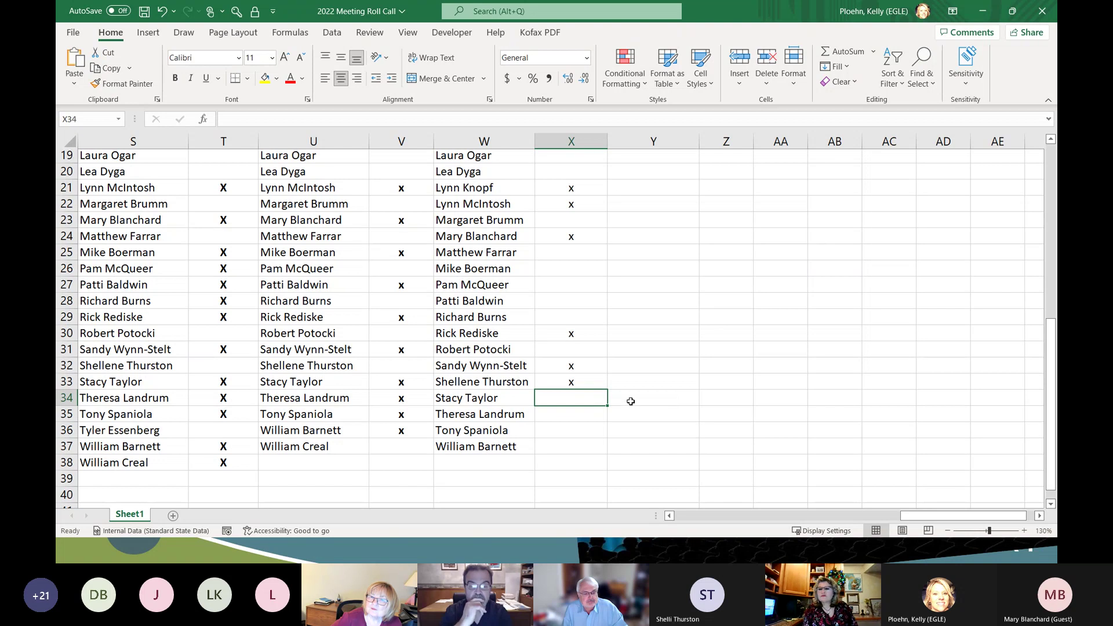
{"action": "left_click", "coordinate": [580, 418]}
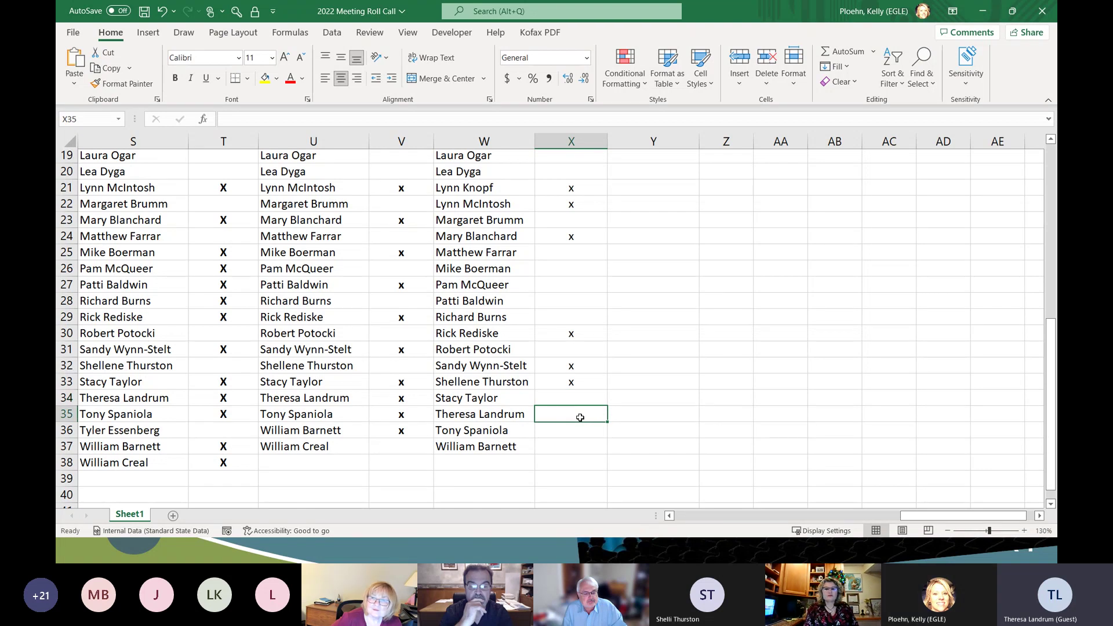
{"action": "type", "text": "x"}
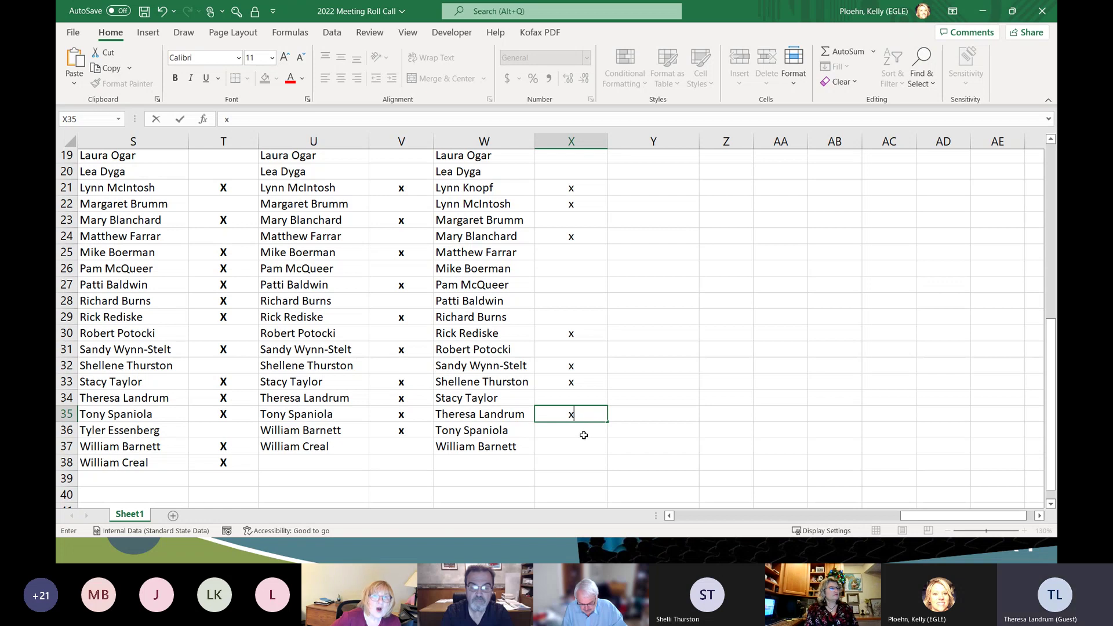
{"action": "left_click", "coordinate": [584, 436]}
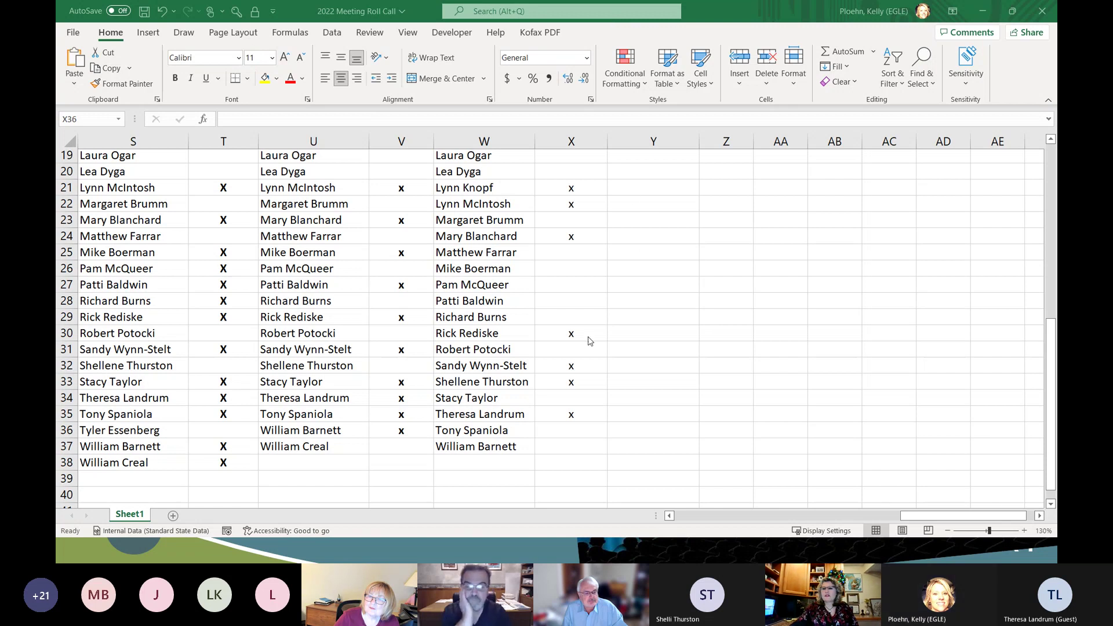
Go back to the skipped member in row 34 and enter x in cell X34.
{"action": "left_click", "coordinate": [571, 397]}
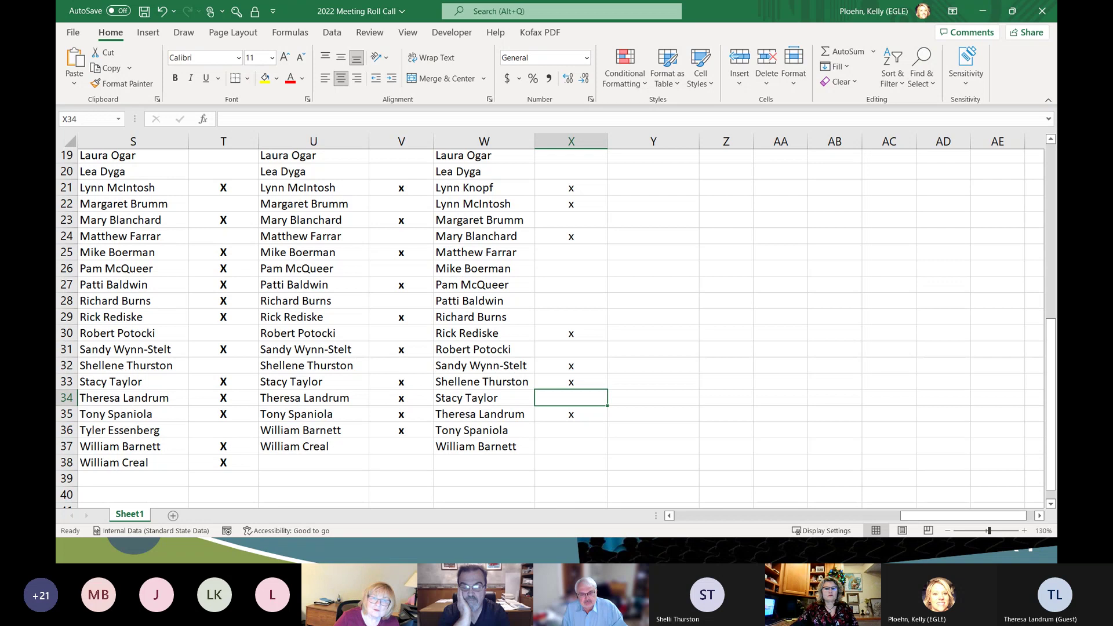
{"action": "type", "text": "c"}
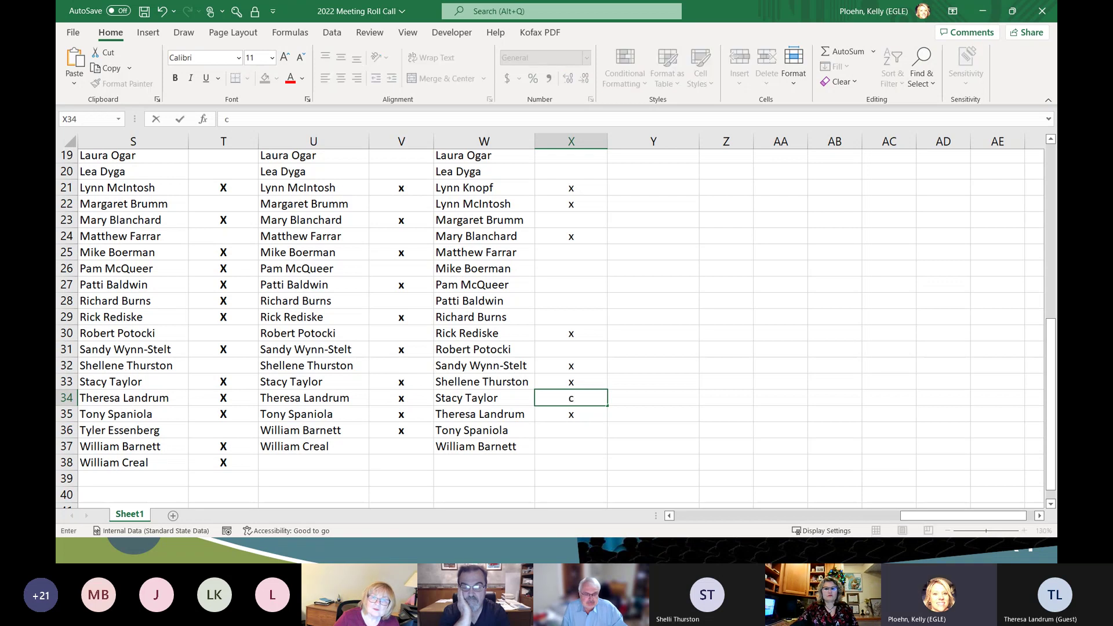
{"action": "key", "text": "BackSpace"}
{"action": "type", "text": "x"}
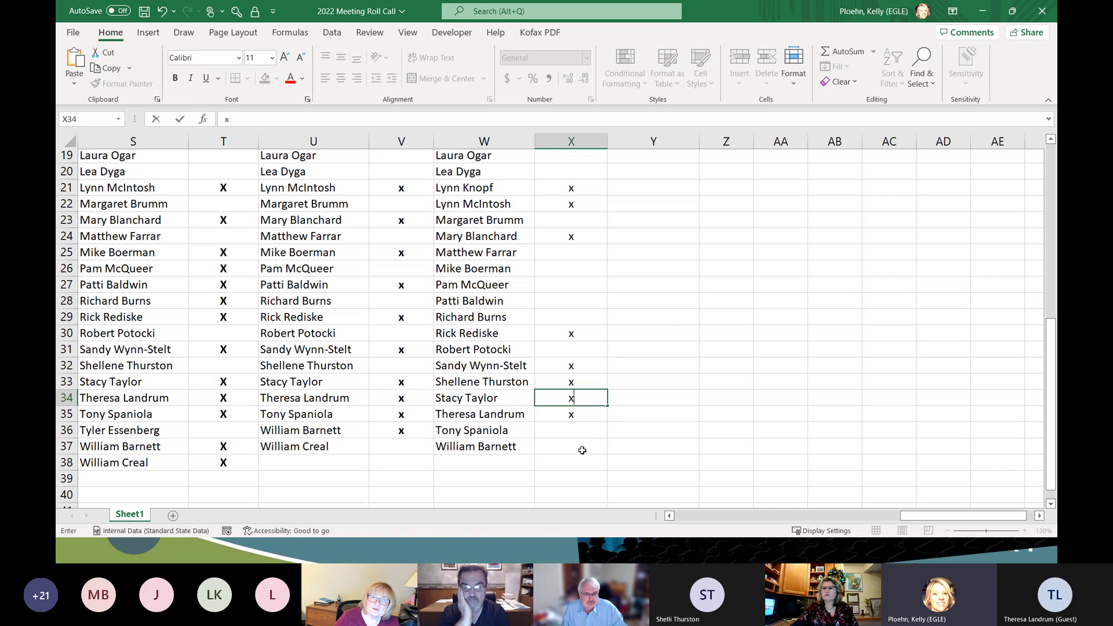
Move the roll call workbook aside to return to the presentation slide show, and advance to the CAWG Subcommittee's slide.
{"action": "left_click_drag", "start_coordinate": [492, 11], "coordinate": [748, 9]}
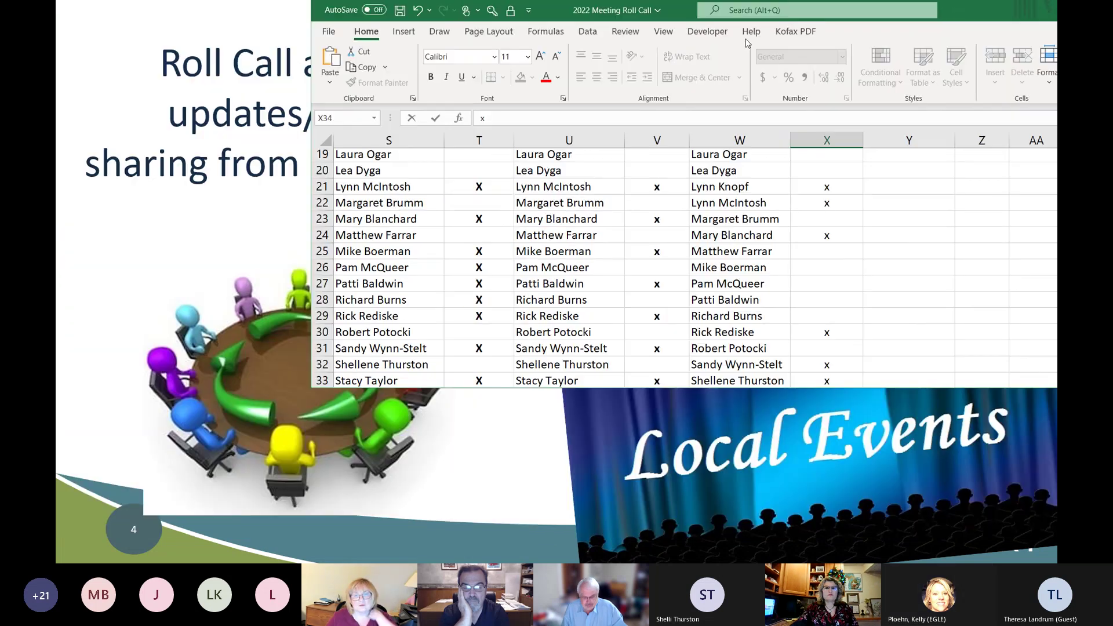
{"action": "key", "text": "alt+Tab"}
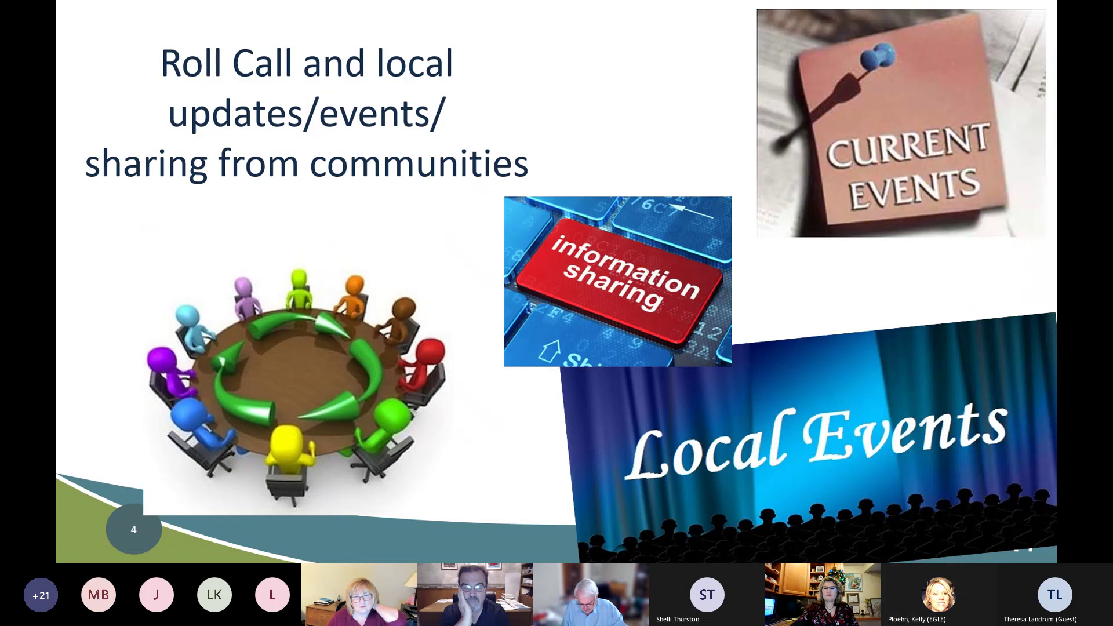
{"action": "left_click", "coordinate": [837, 372]}
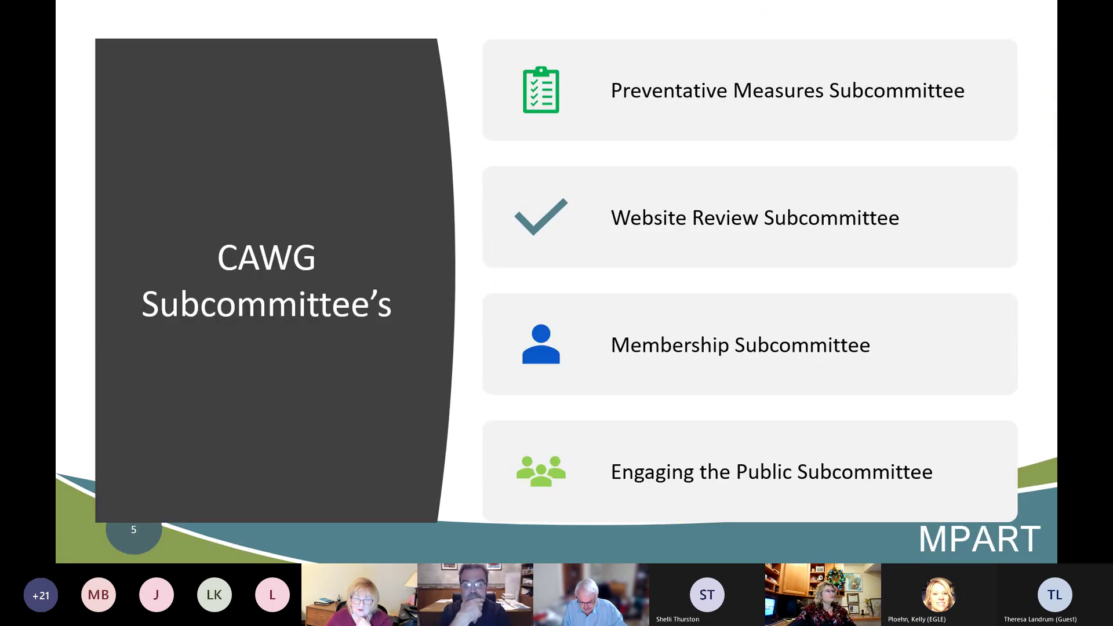